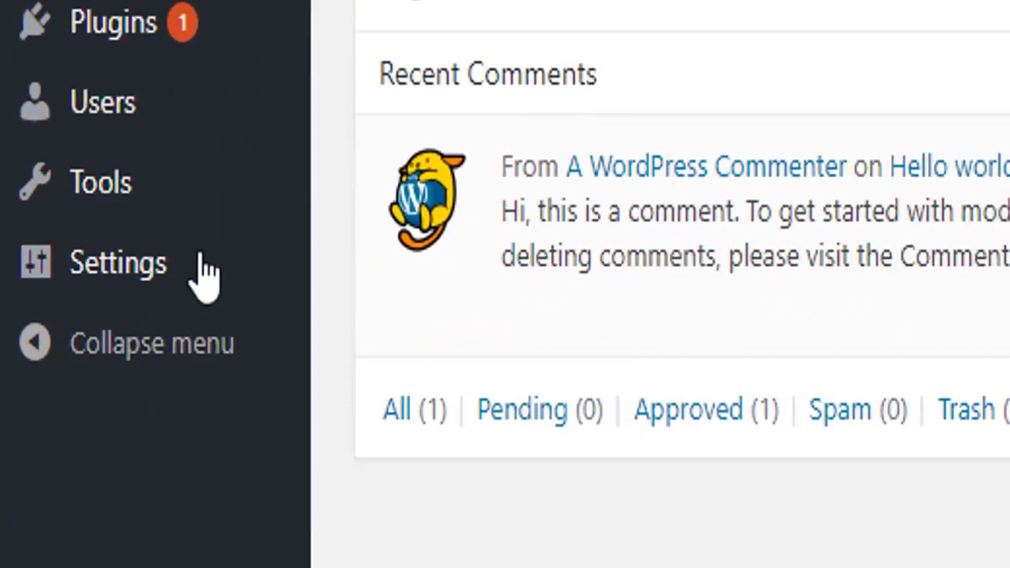
Step: Open the permalink settings and examine the common URL structures, especially Post name, and the optional category and tag bases
{"action": "mouse_move", "coordinate": [204, 272]}
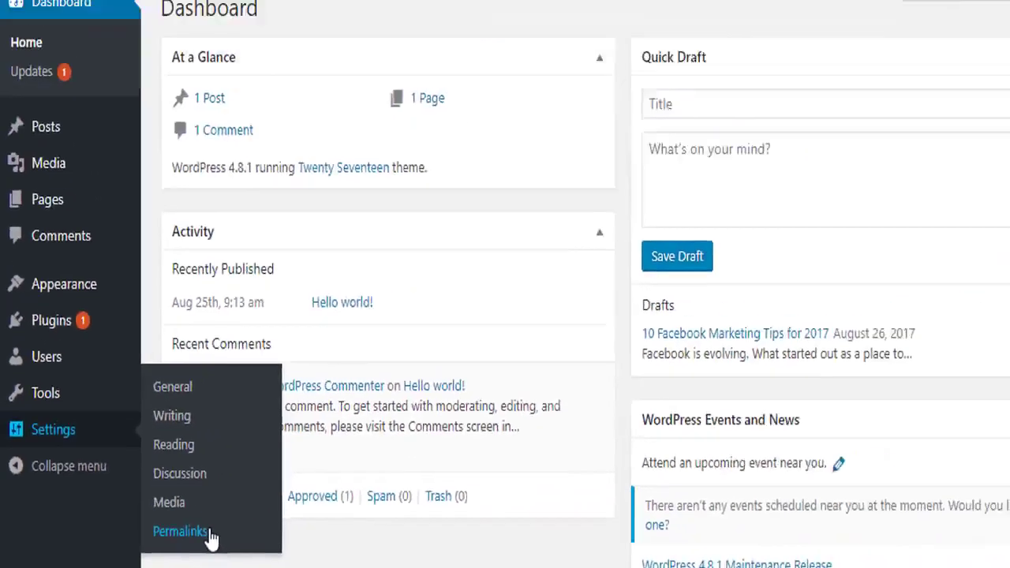
{"action": "left_click", "coordinate": [464, 489]}
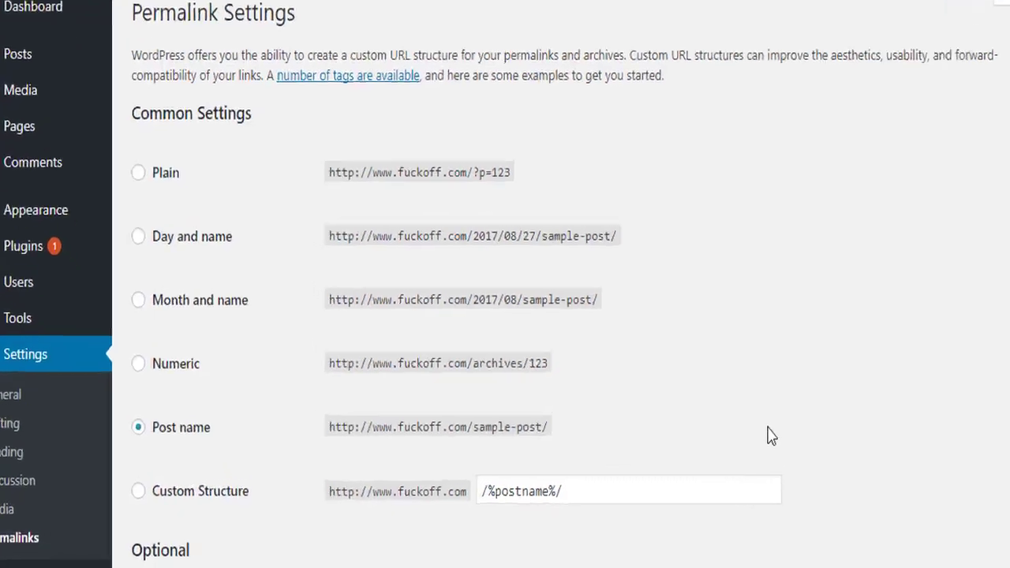
{"action": "scroll", "coordinate": [769, 430], "scroll_direction": "down", "scroll_amount": 1}
{"action": "scroll", "coordinate": [675, 333], "scroll_direction": "down", "scroll_amount": 1}
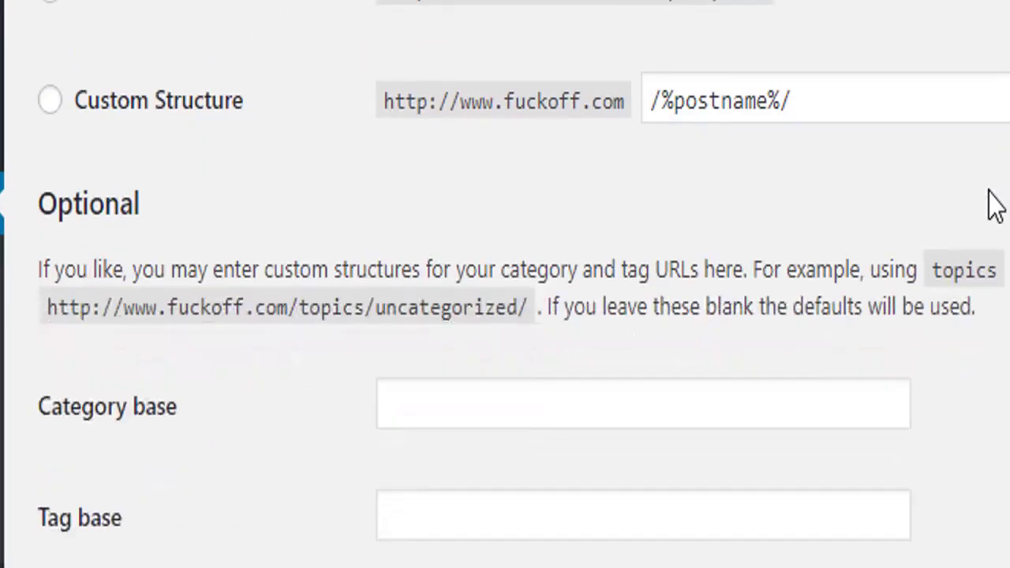
{"action": "scroll", "coordinate": [995, 207], "scroll_direction": "up", "scroll_amount": 2}
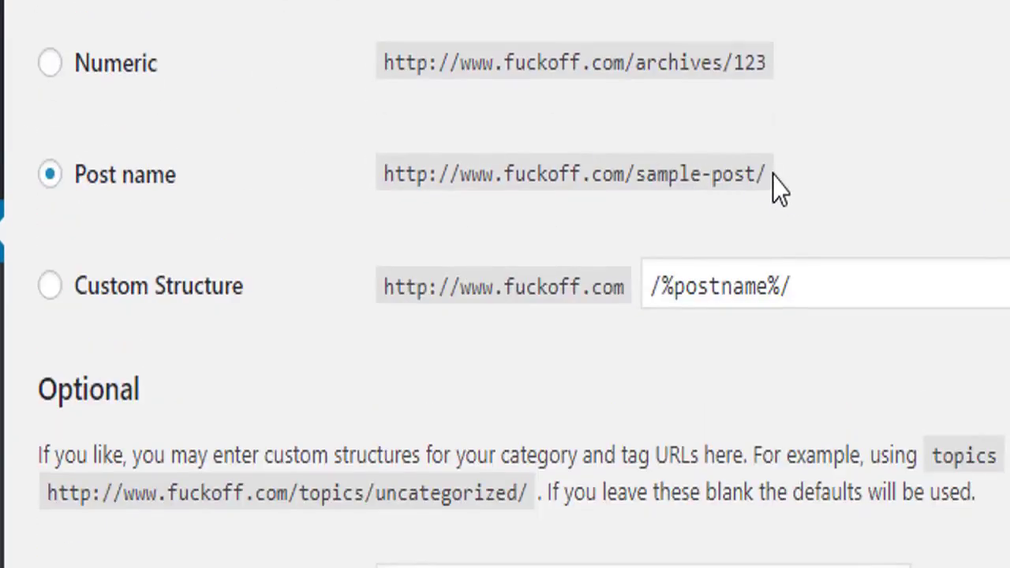
{"action": "left_click_drag", "start_coordinate": [772, 176], "coordinate": [377, 188]}
{"action": "left_click", "coordinate": [464, 194]}
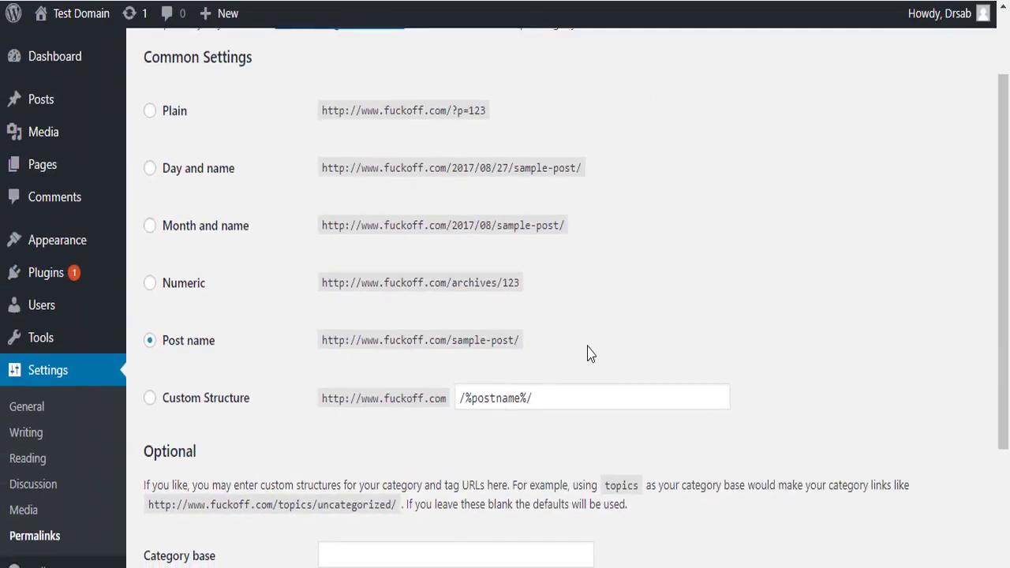
{"action": "scroll", "coordinate": [588, 352], "scroll_direction": "down", "scroll_amount": 3}
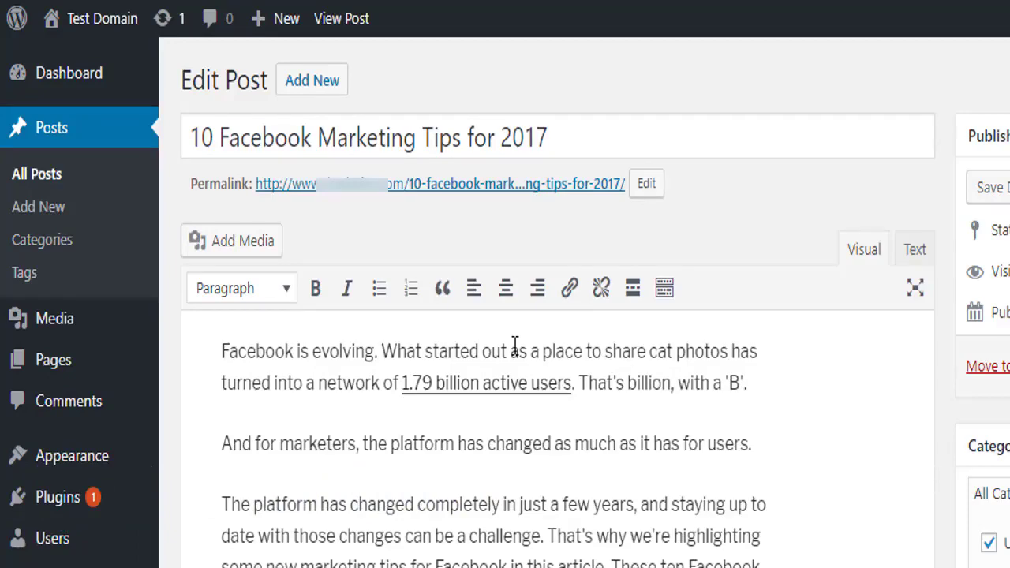
Step: Compare the title of the post "10 Facebook Marketing Tips for 2017" with its automatically generated permalink
{"action": "triple_click", "coordinate": [570, 128]}
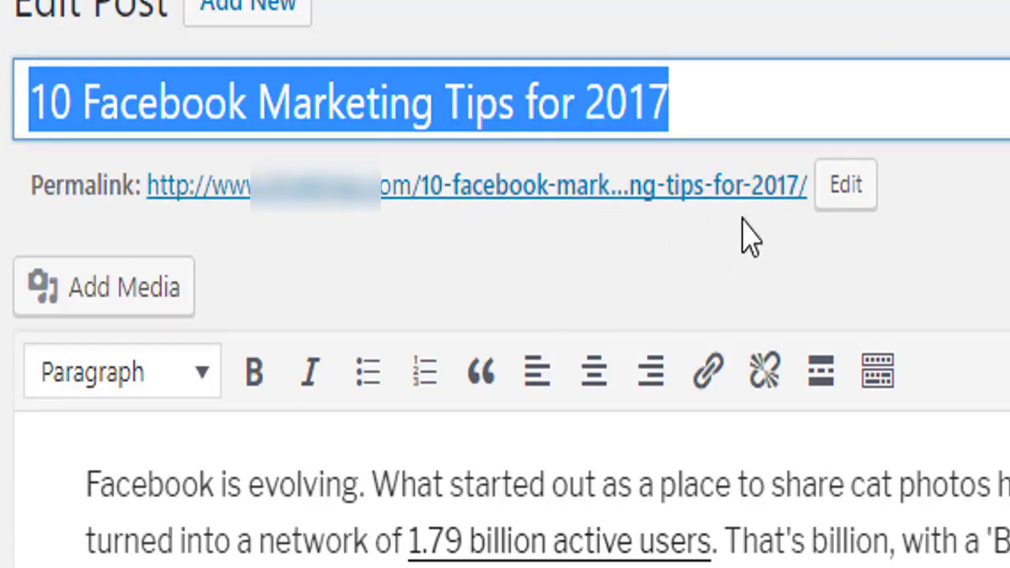
{"action": "left_click", "coordinate": [812, 197]}
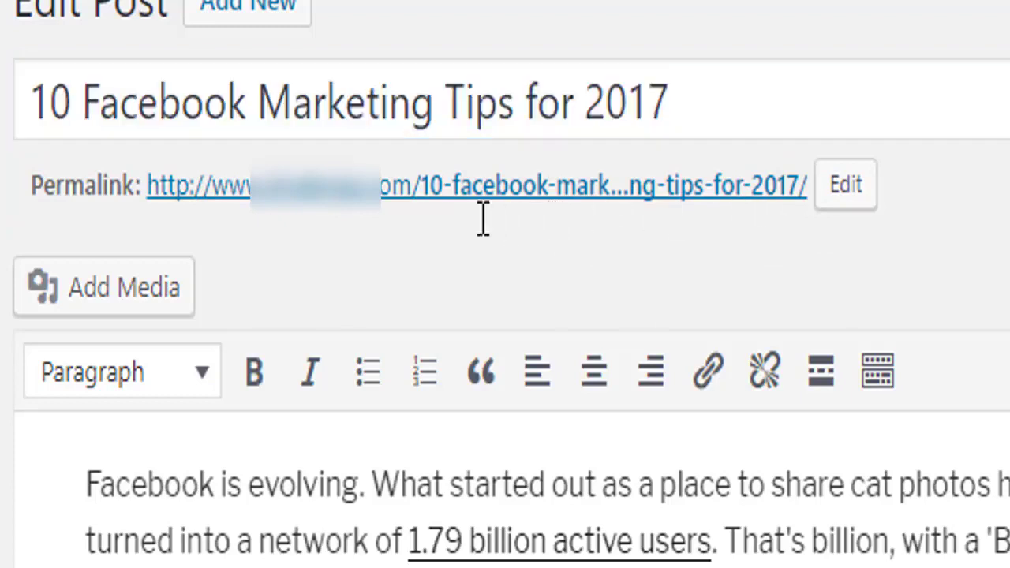
{"action": "triple_click", "coordinate": [418, 205]}
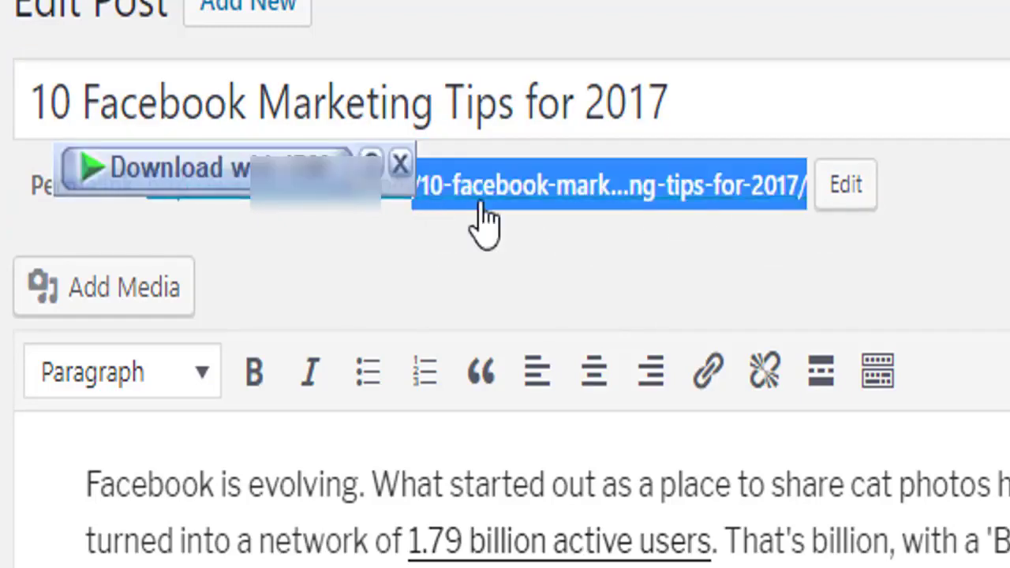
{"action": "left_click", "coordinate": [566, 256]}
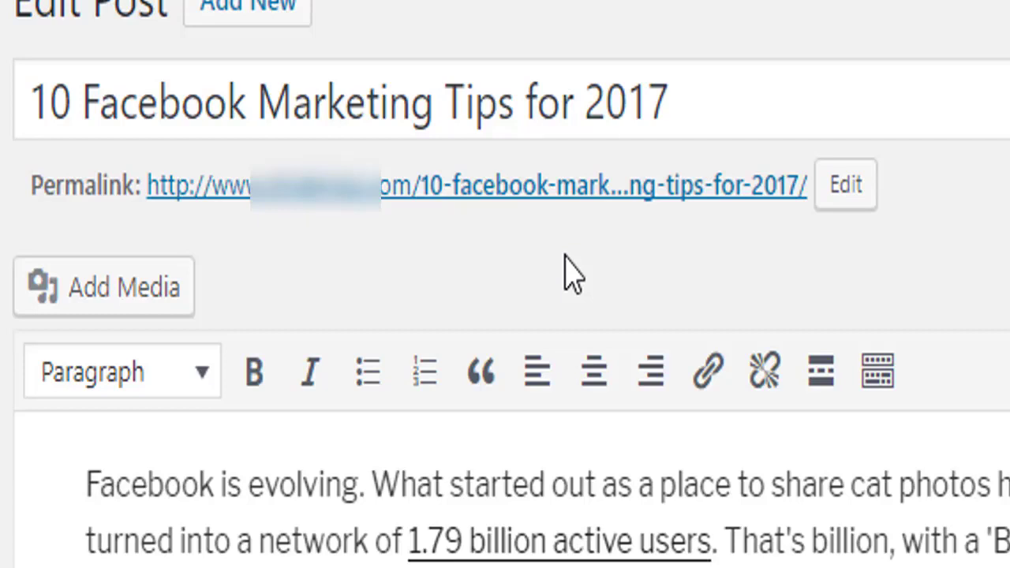
{"action": "left_click", "coordinate": [836, 207]}
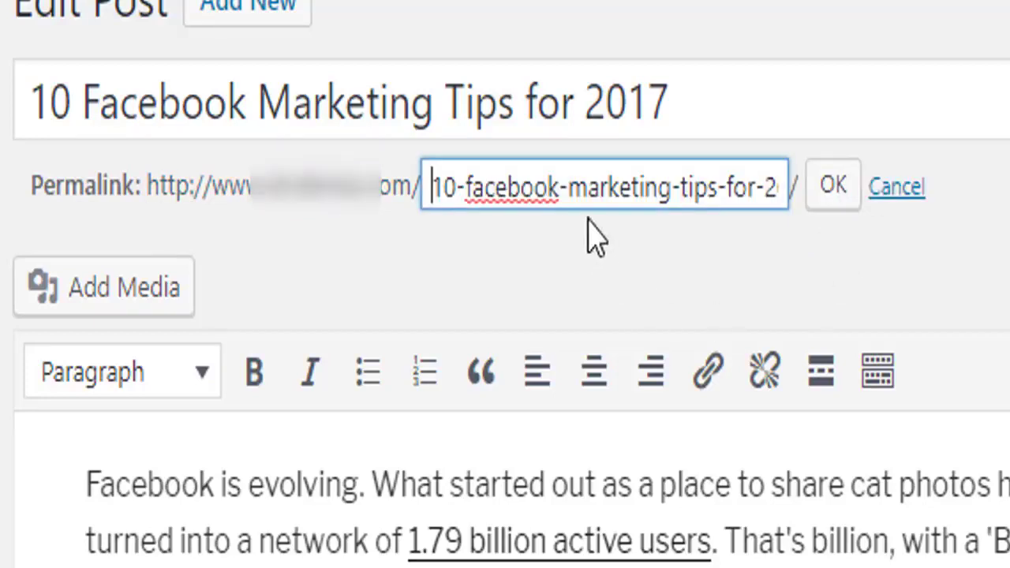
{"action": "left_click_drag", "start_coordinate": [435, 190], "coordinate": [718, 230]}
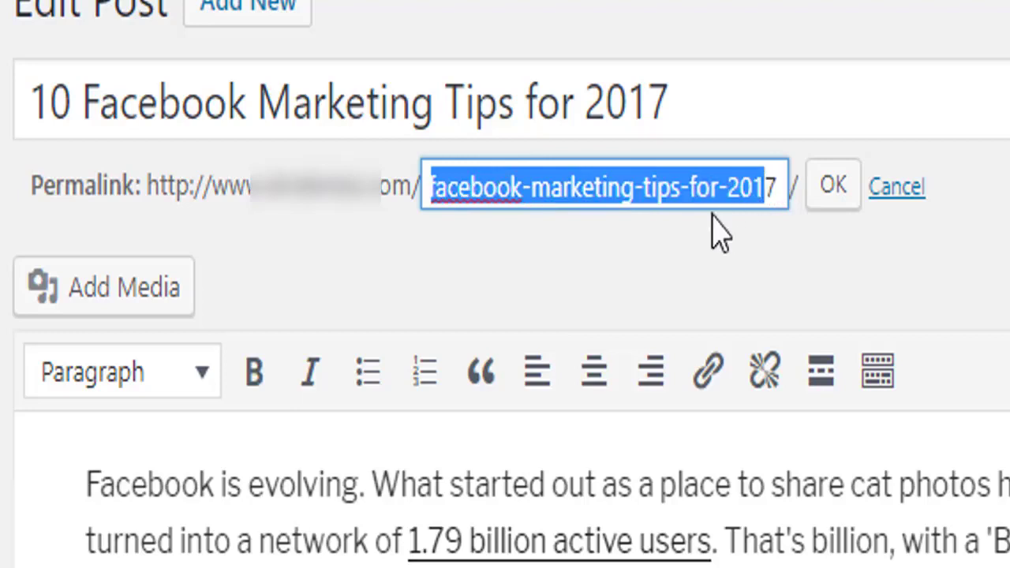
{"action": "left_click", "coordinate": [898, 190]}
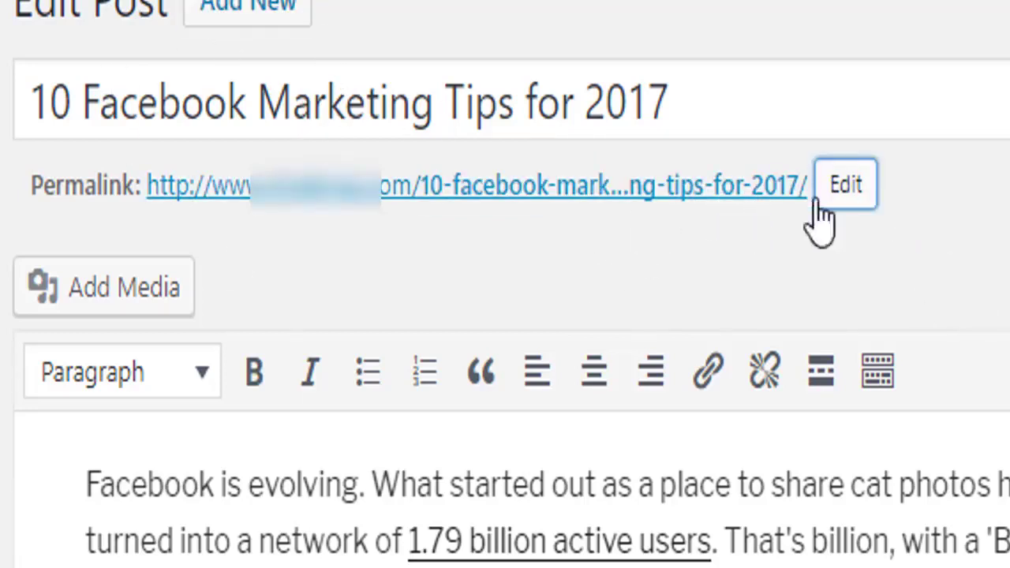
Step: Change the post's permalink slug to Facebook-Marketing-Tips and apply it
{"action": "left_click", "coordinate": [843, 202]}
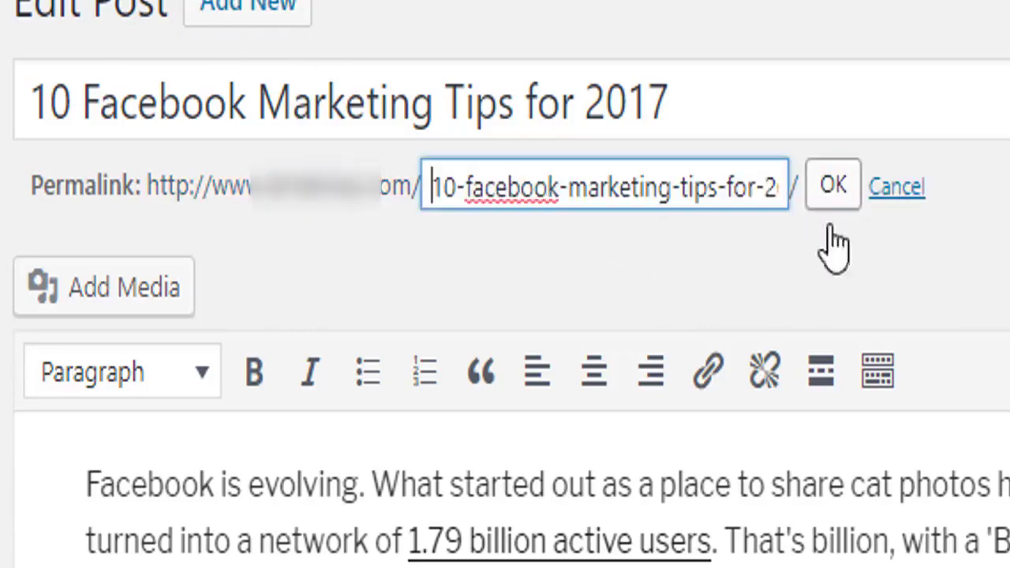
{"action": "left_click", "coordinate": [464, 189]}
{"action": "double_click", "coordinate": [636, 189]}
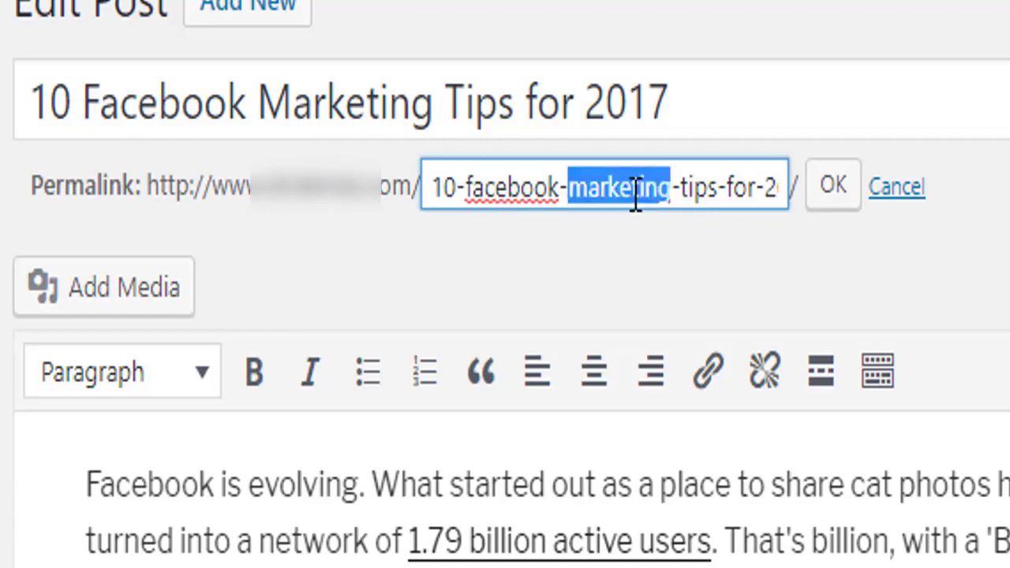
{"action": "triple_click", "coordinate": [594, 204]}
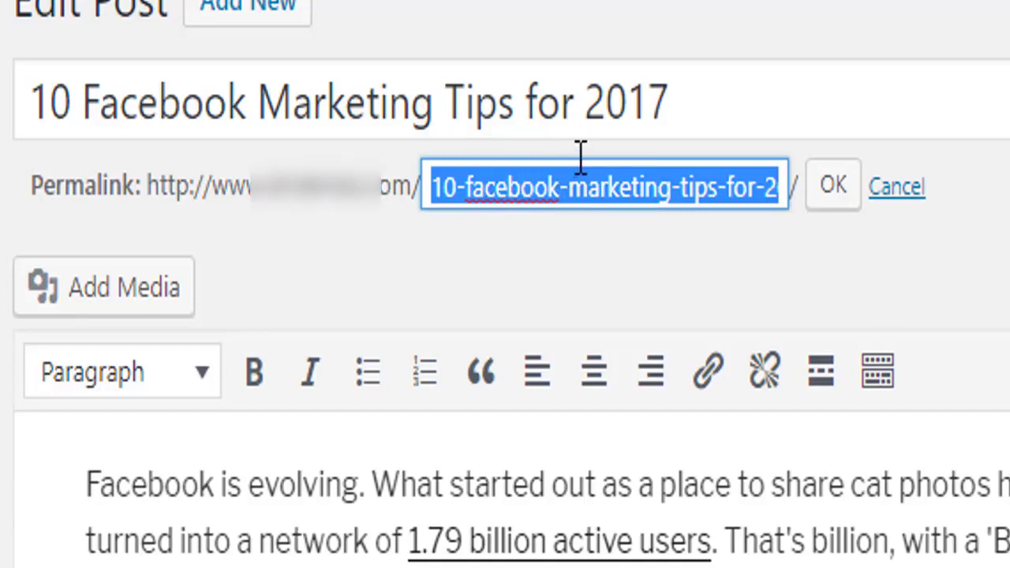
{"action": "double_click", "coordinate": [670, 100]}
{"action": "triple_click", "coordinate": [348, 85]}
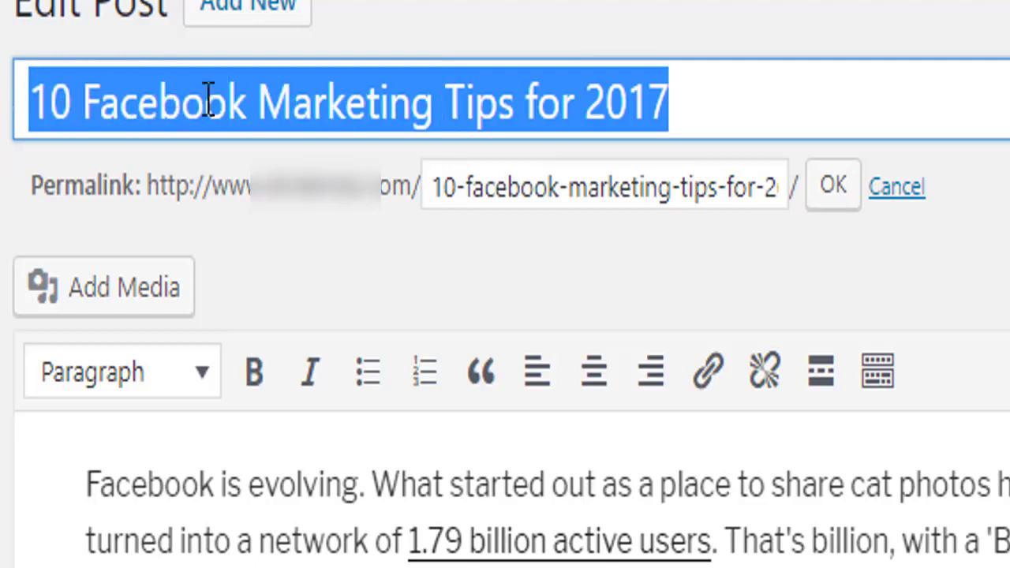
{"action": "triple_click", "coordinate": [532, 197]}
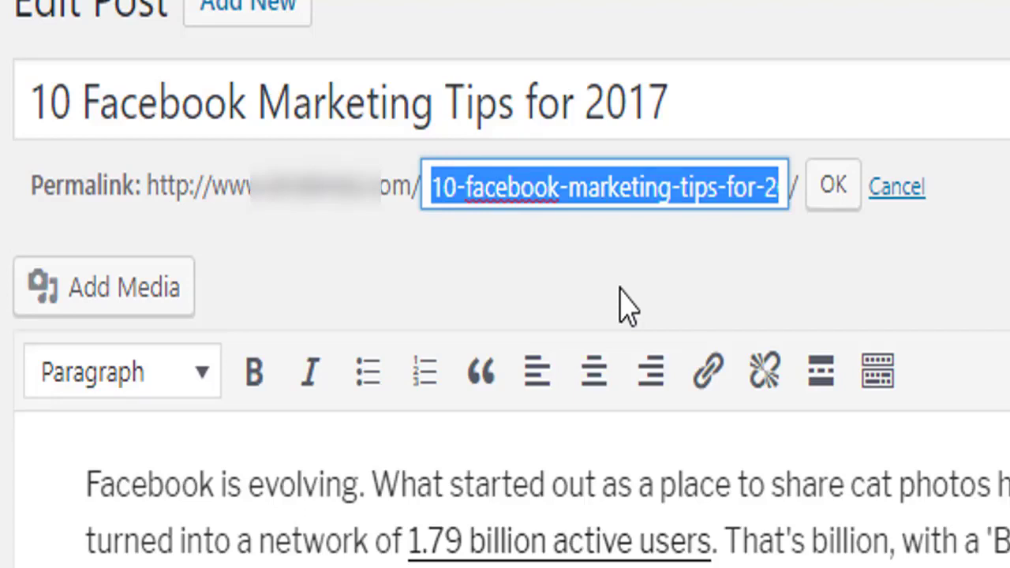
{"action": "left_click", "coordinate": [444, 193]}
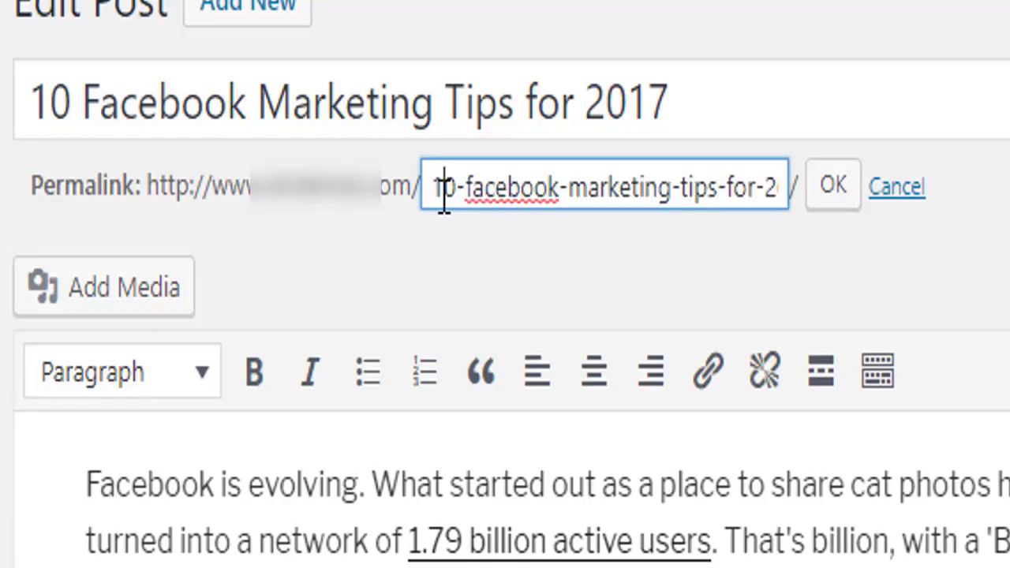
{"action": "left_click_drag", "start_coordinate": [444, 197], "coordinate": [716, 198]}
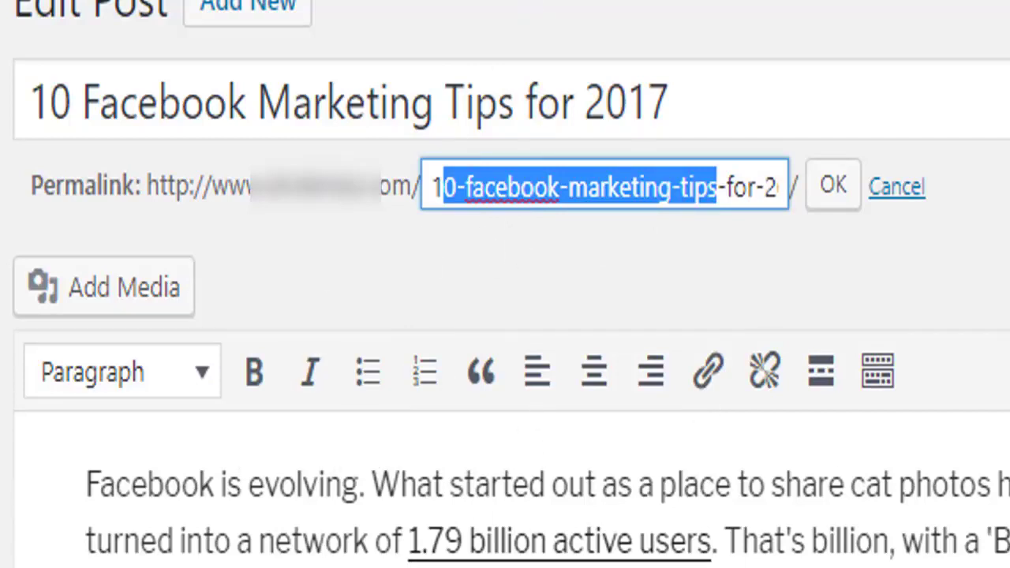
{"action": "triple_click", "coordinate": [632, 194]}
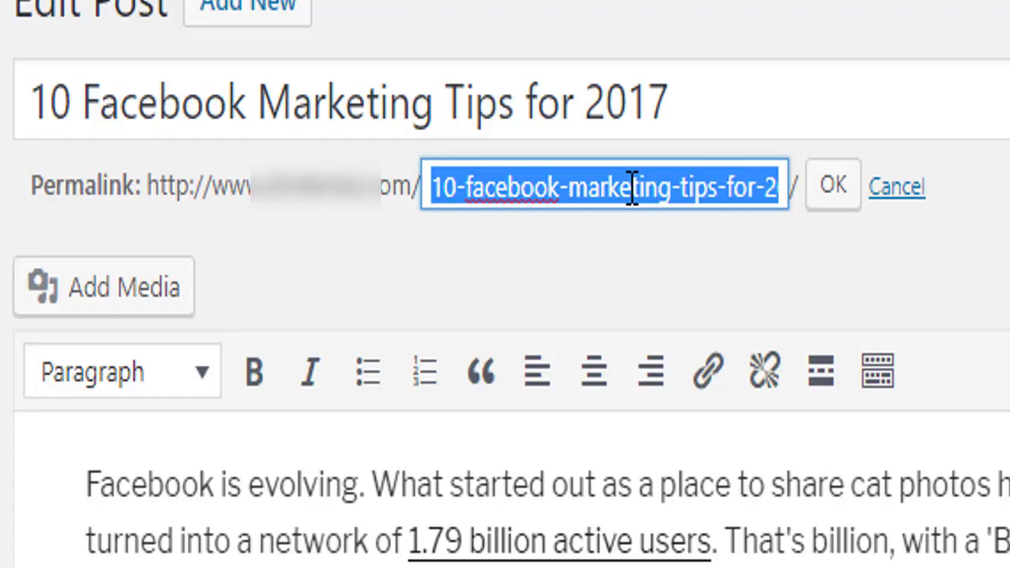
{"action": "type", "text": "Facebo"}
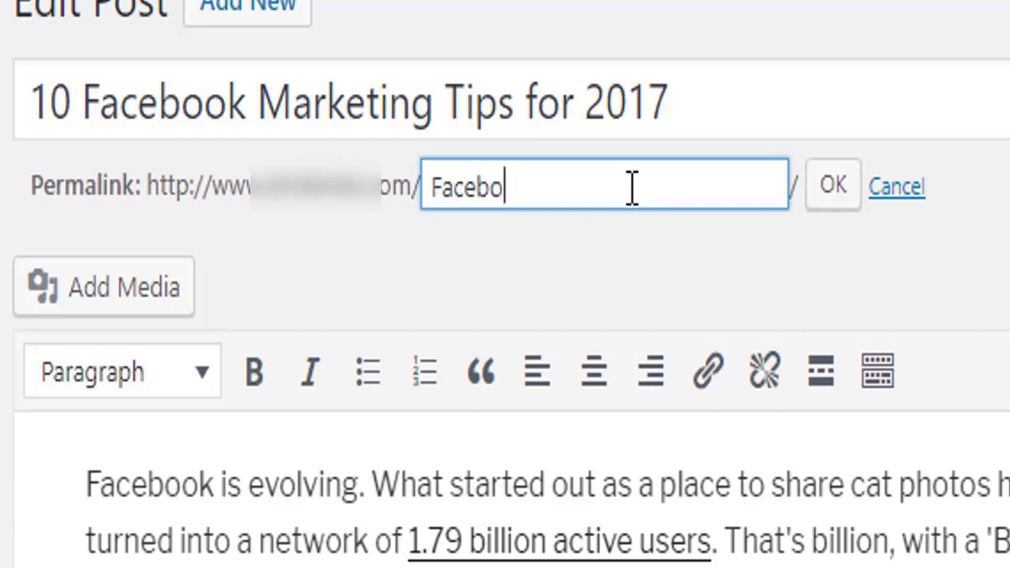
{"action": "type", "text": "ok-Market"}
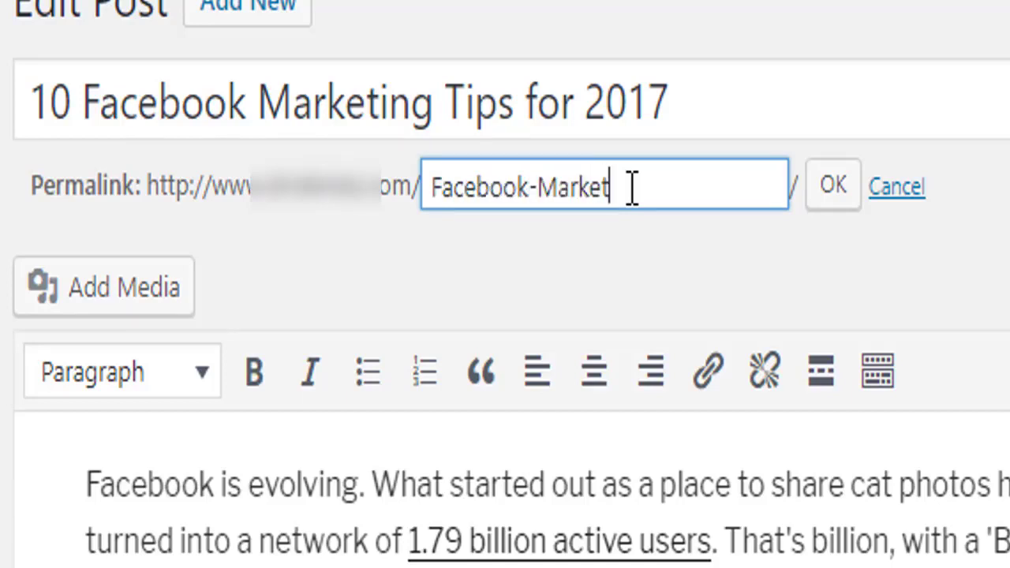
{"action": "type", "text": "ing-Tips"}
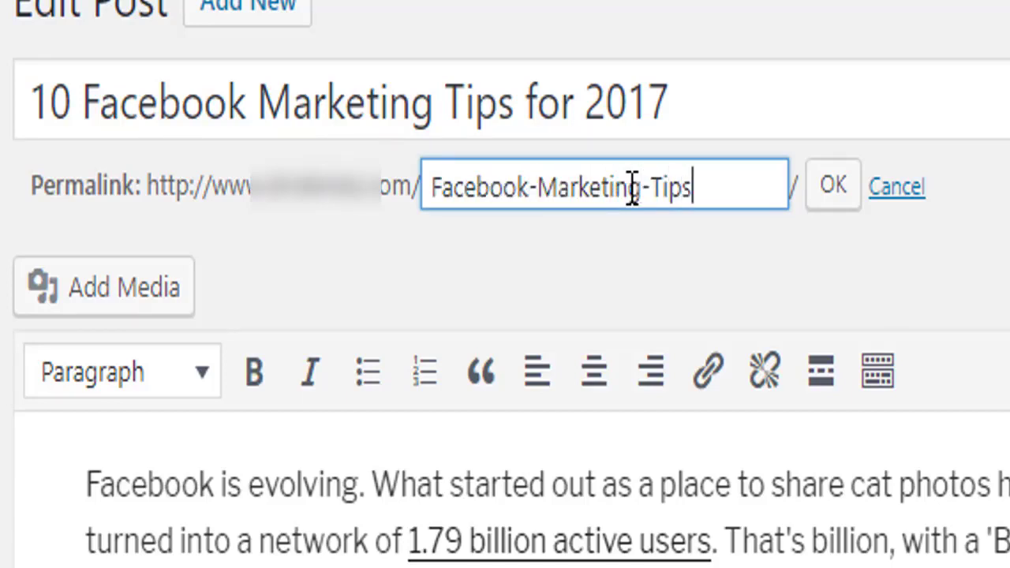
{"action": "key", "text": "Return"}
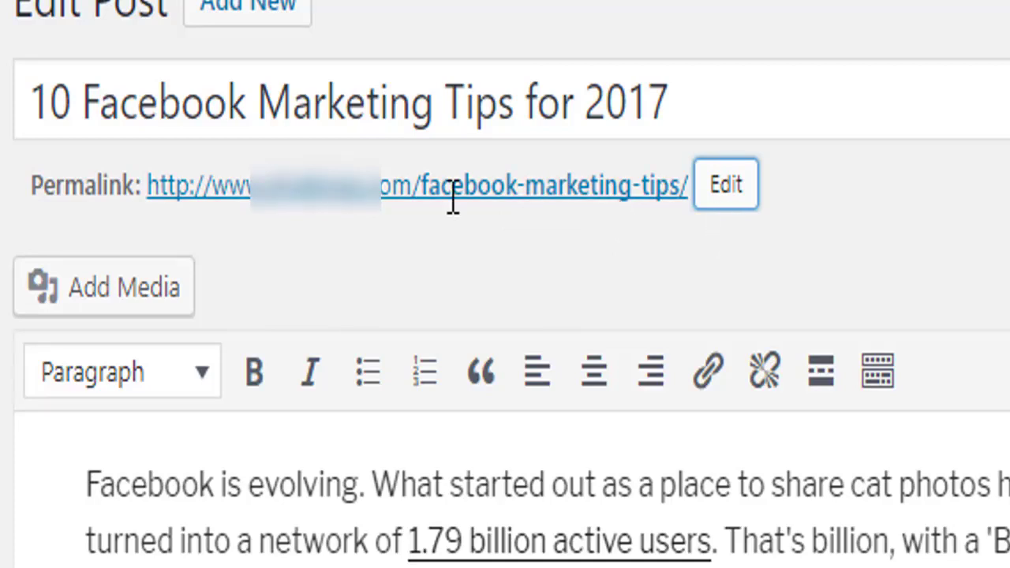
Step: Check the shortened permalink against the full post title
{"action": "left_click_drag", "start_coordinate": [764, 190], "coordinate": [422, 197]}
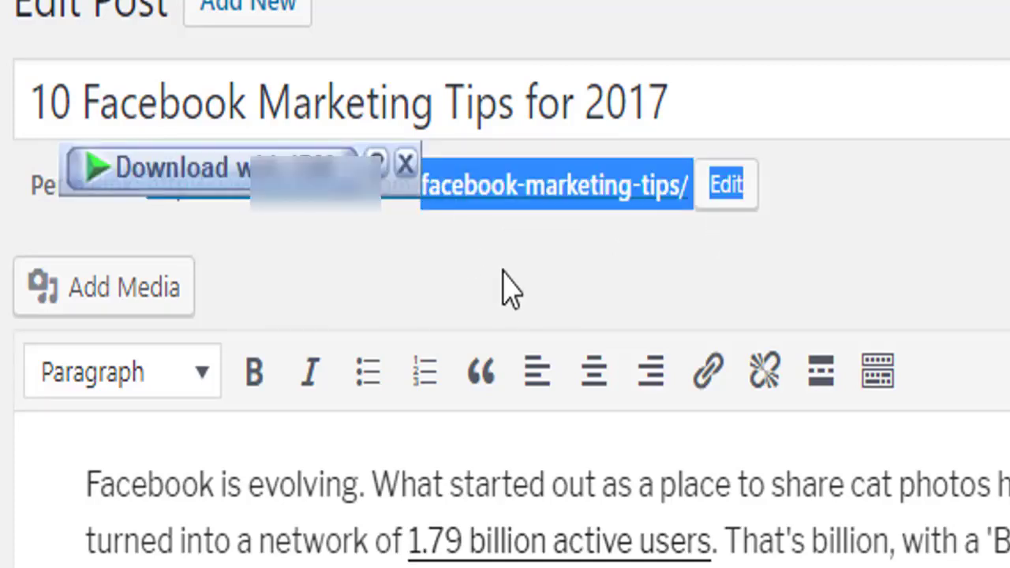
{"action": "left_click", "coordinate": [522, 253]}
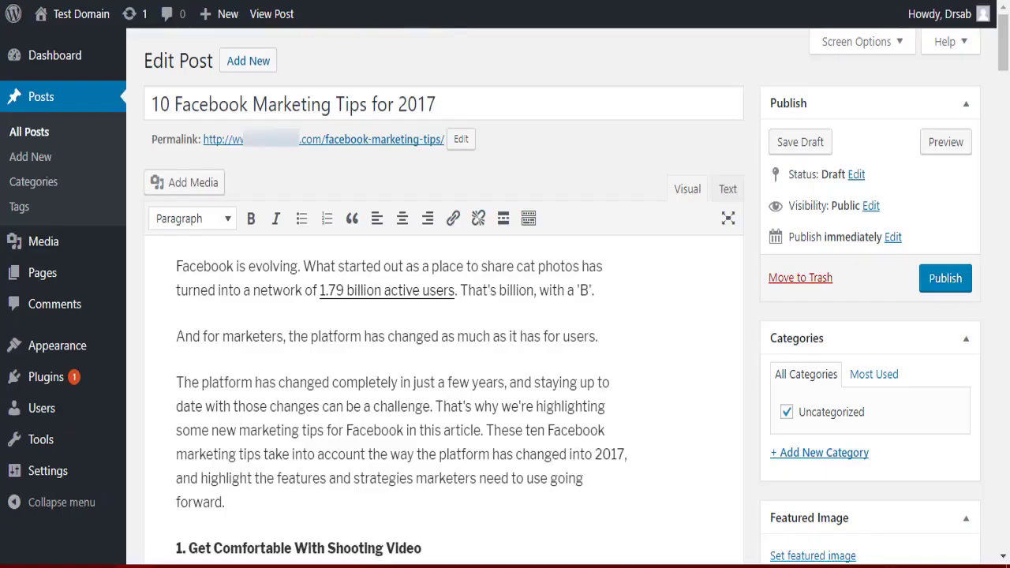
{"action": "left_click", "coordinate": [463, 109]}
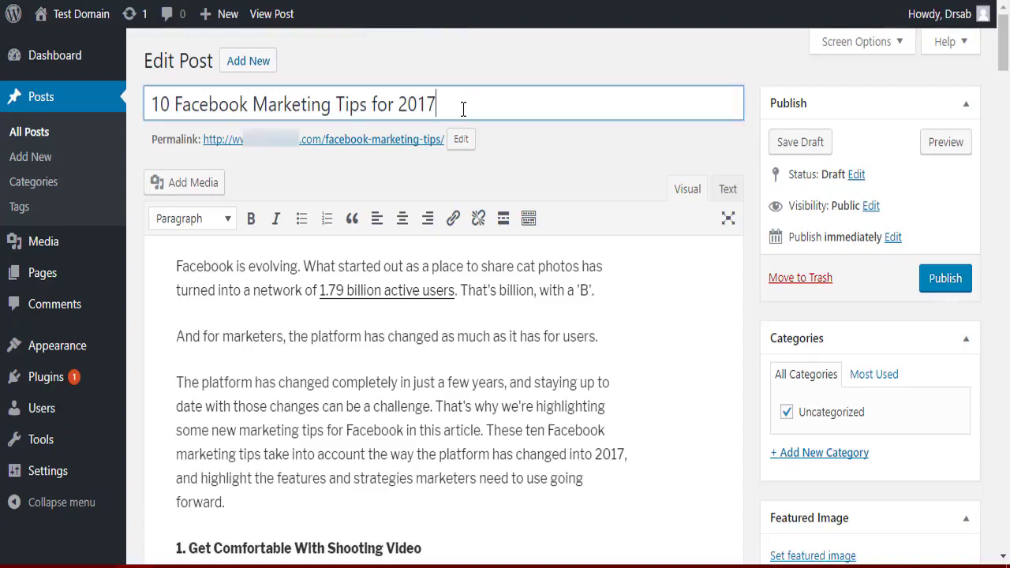
{"action": "key", "text": "ctrl+a"}
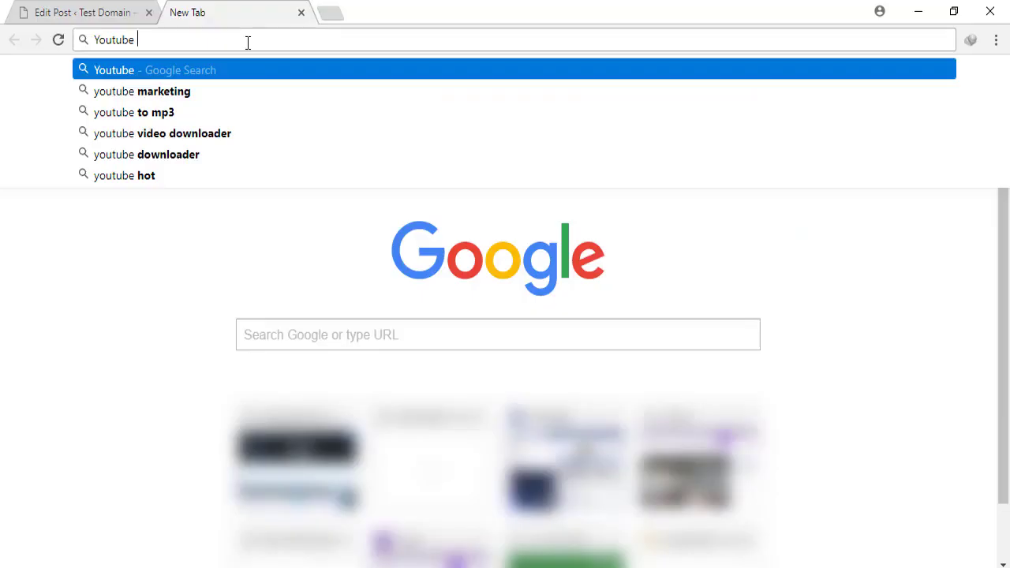
Step: Search Google for "Youtube marketing" in a new browser tab and examine the titles and URLs of the results
{"action": "type", "text": "marketing"}
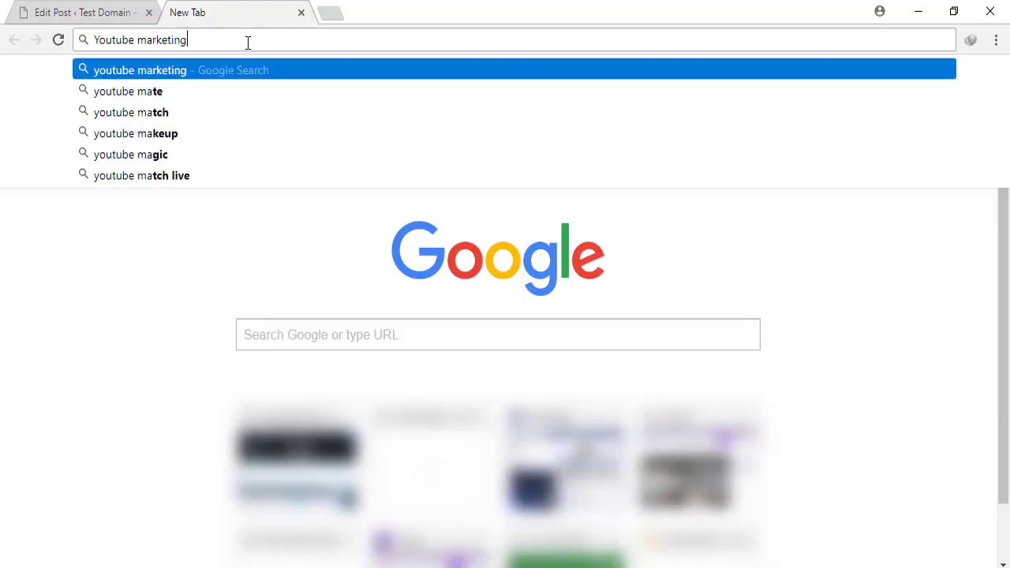
{"action": "key", "text": "Return"}
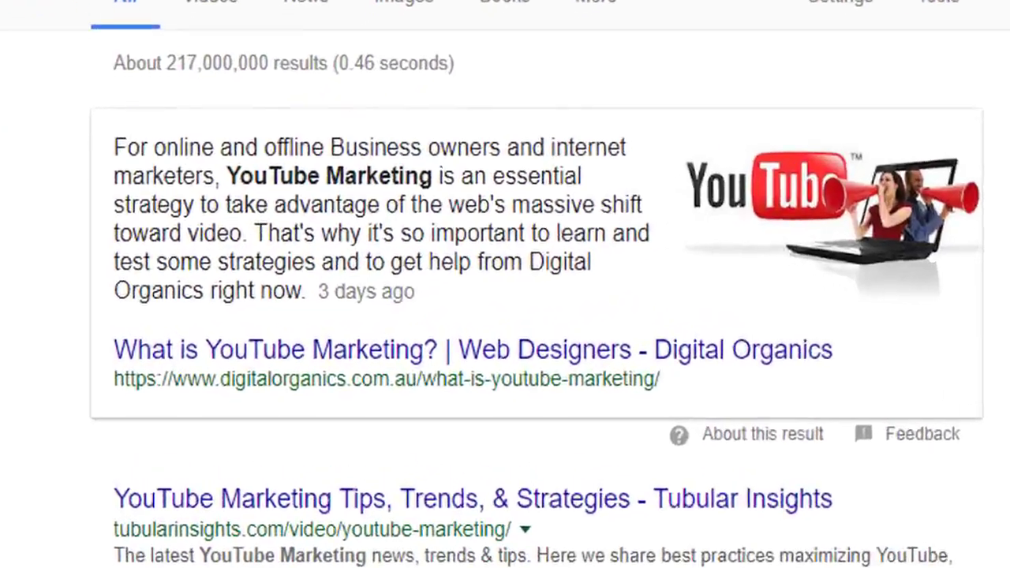
{"action": "scroll", "coordinate": [198, 37], "scroll_direction": "down", "scroll_amount": 2}
{"action": "scroll", "coordinate": [943, 285], "scroll_direction": "down", "scroll_amount": 2}
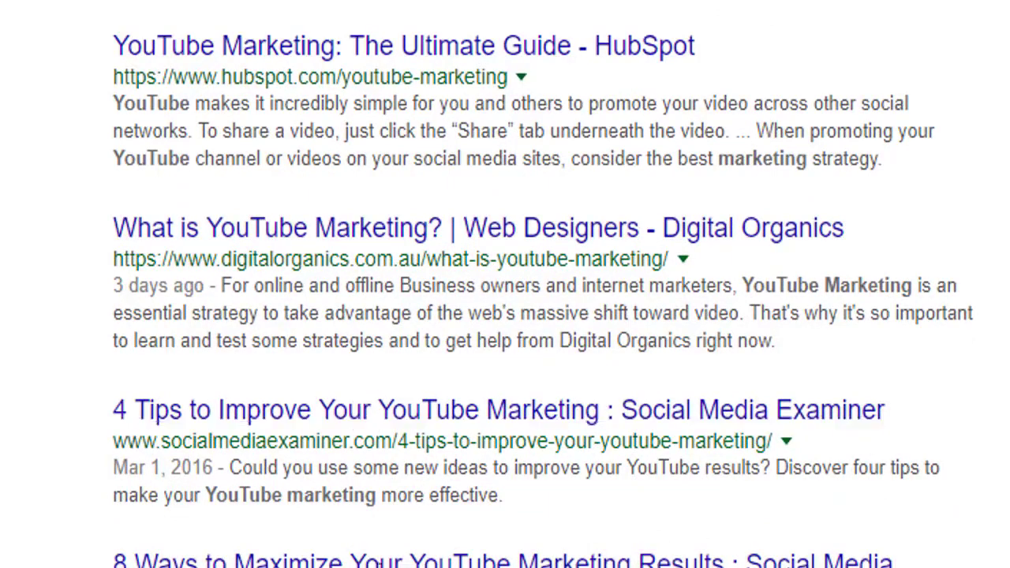
{"action": "scroll", "coordinate": [740, 563], "scroll_direction": "down", "scroll_amount": 2}
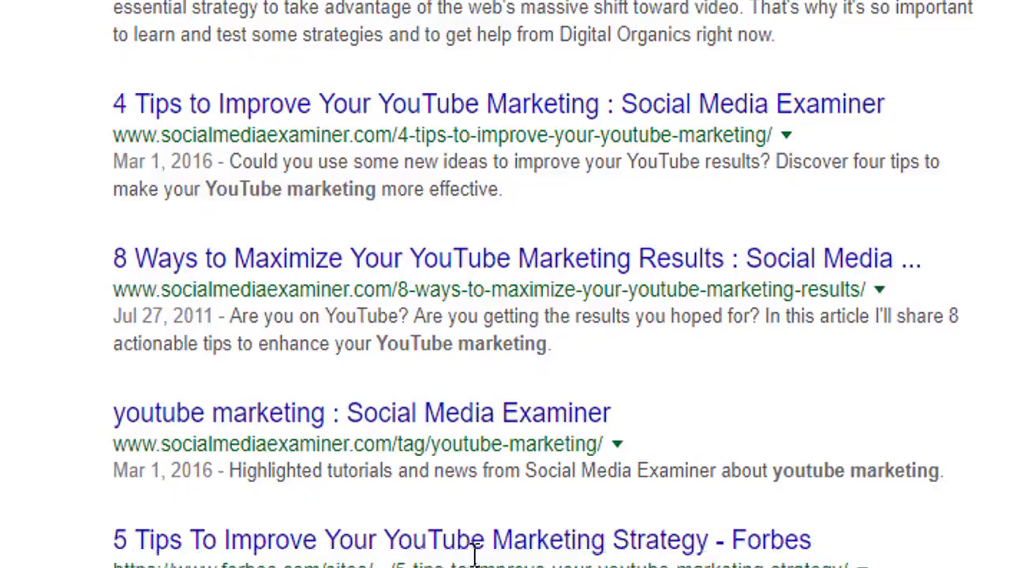
{"action": "scroll", "coordinate": [639, 341], "scroll_direction": "up", "scroll_amount": 5}
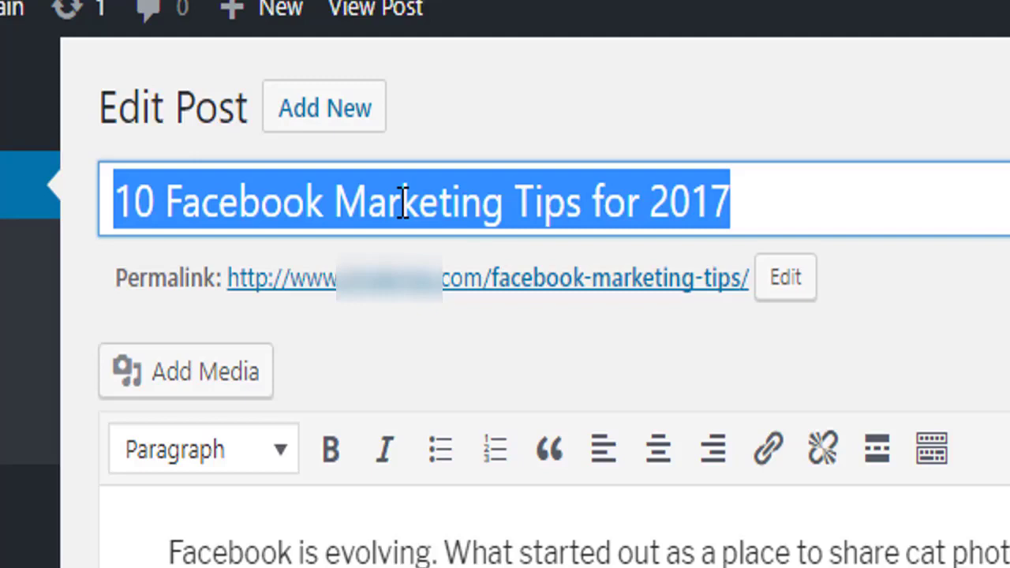
{"action": "left_click", "coordinate": [757, 203]}
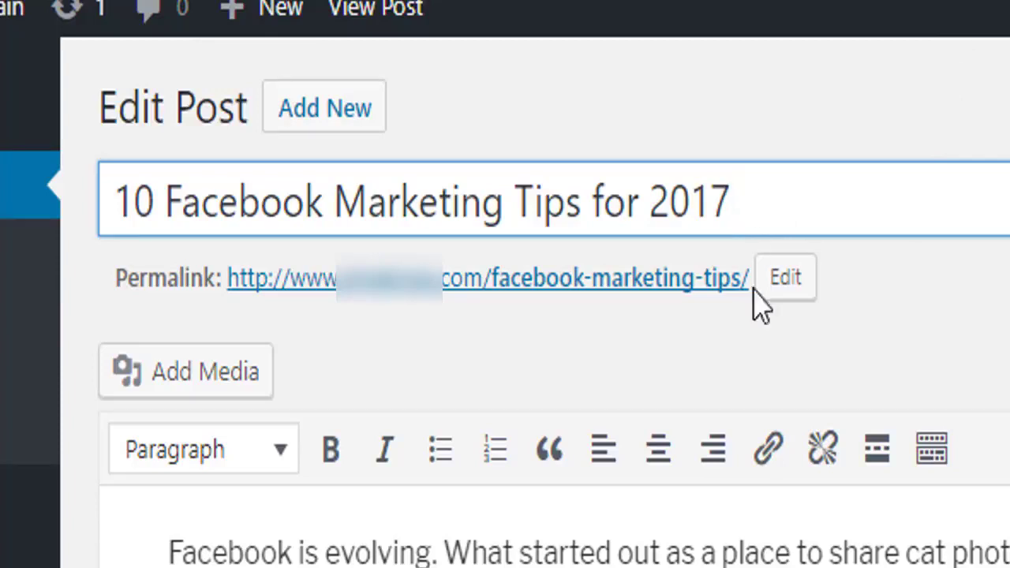
Step: Examine the full post title "10 Facebook Marketing Tips for 2017" above its shortened permalink
{"action": "left_click", "coordinate": [582, 180]}
{"action": "left_click", "coordinate": [882, 190]}
{"action": "left_click", "coordinate": [156, 209]}
{"action": "left_click", "coordinate": [771, 198]}
{"action": "left_click", "coordinate": [104, 194], "text": "shift"}
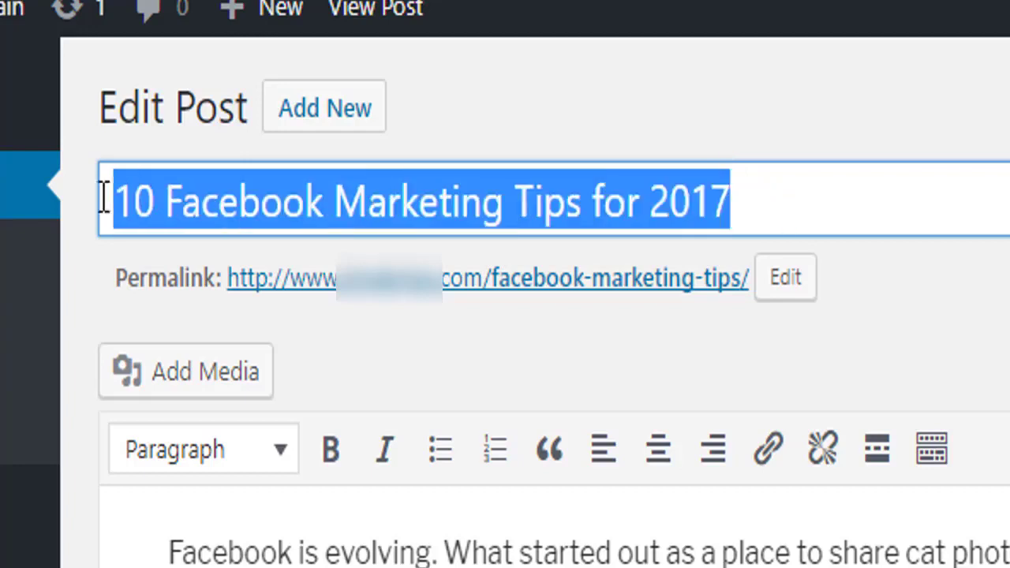
{"action": "left_click", "coordinate": [266, 188]}
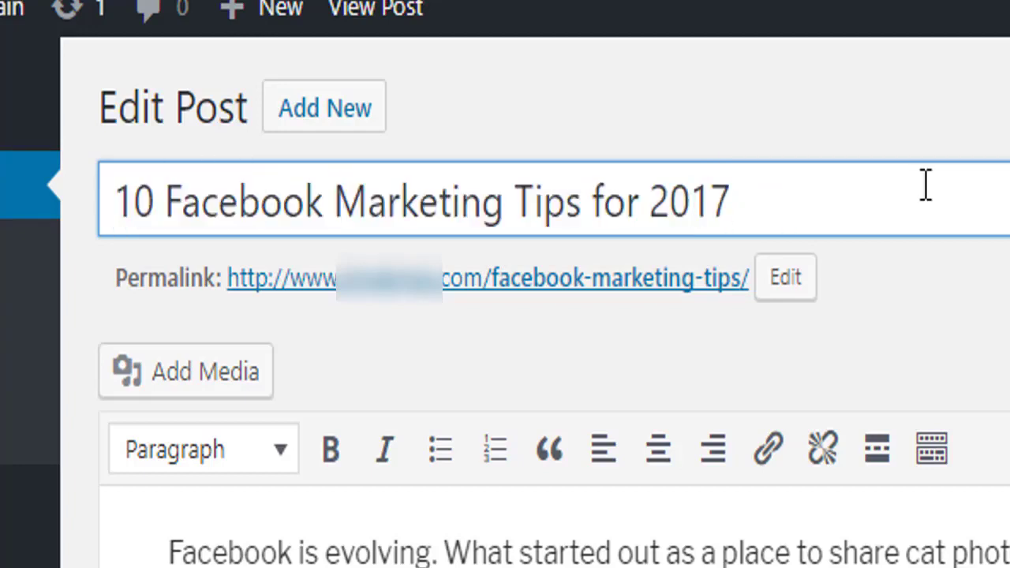
{"action": "left_click_drag", "start_coordinate": [926, 186], "coordinate": [752, 221]}
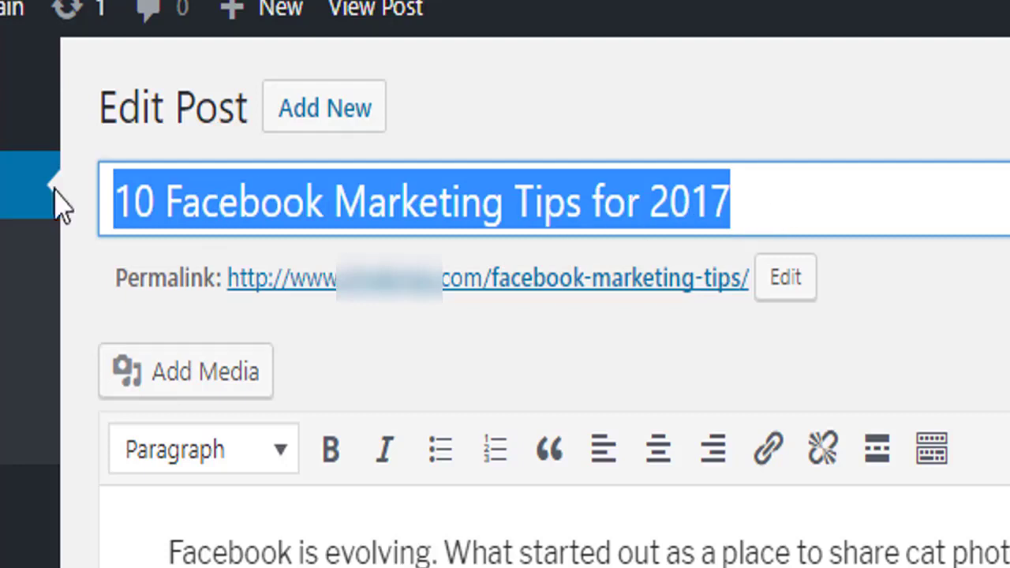
{"action": "left_click", "coordinate": [128, 206]}
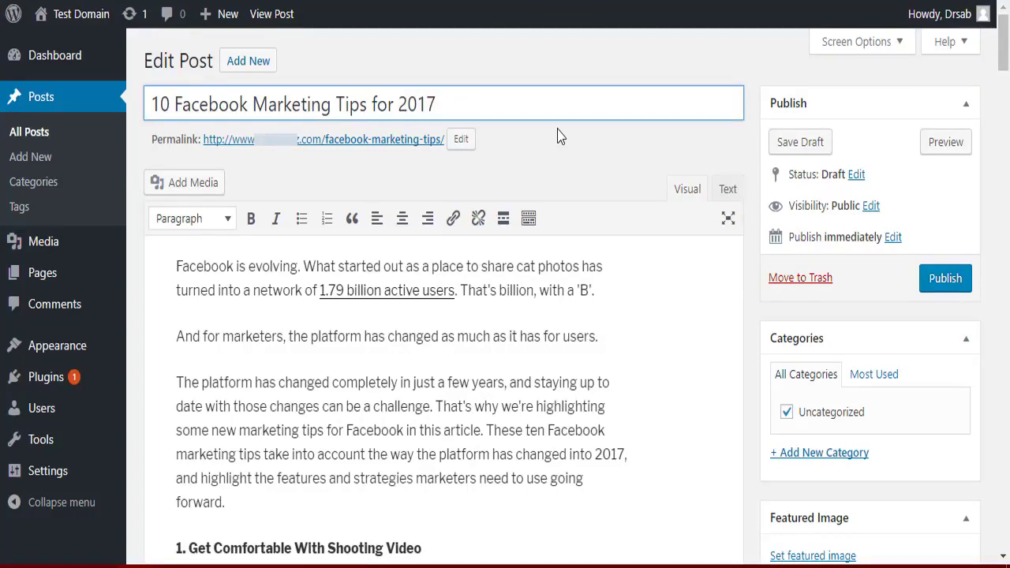
Step: Examine the year 2017, the word Tips and the keyword phrase "Facebook Marketing Tips" within the post title
{"action": "scroll", "coordinate": [360, 180], "scroll_direction": "down", "scroll_amount": 1}
{"action": "scroll", "coordinate": [374, 134], "scroll_direction": "up", "scroll_amount": 1}
{"action": "double_click", "coordinate": [408, 102]}
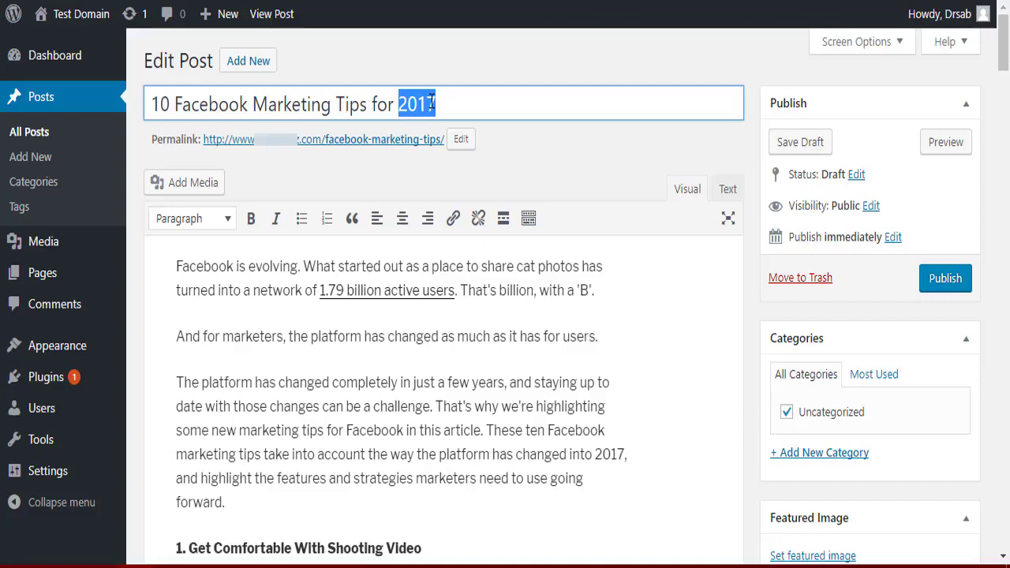
{"action": "left_click", "coordinate": [351, 104]}
{"action": "double_click", "coordinate": [351, 104]}
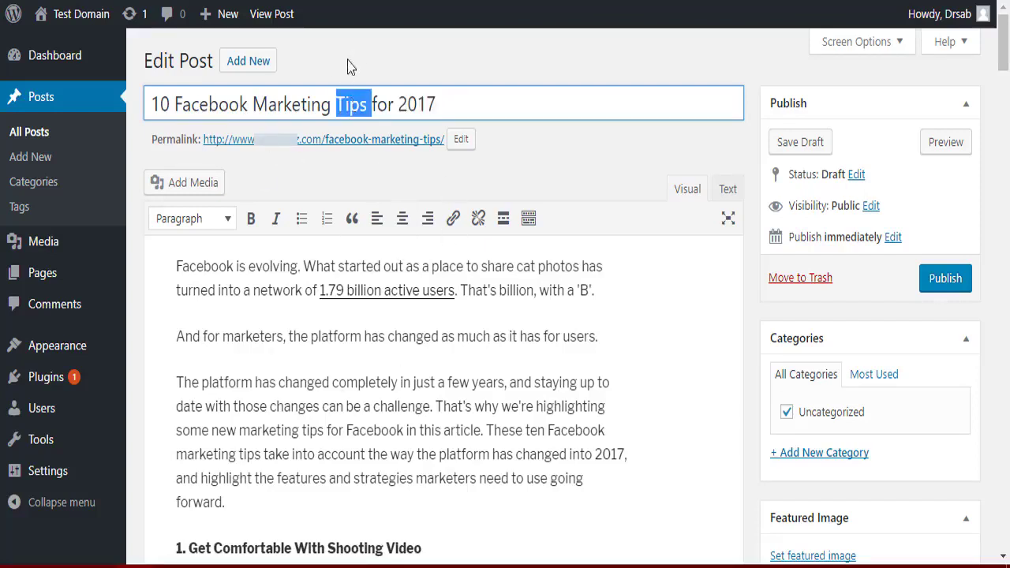
{"action": "left_click", "coordinate": [293, 106]}
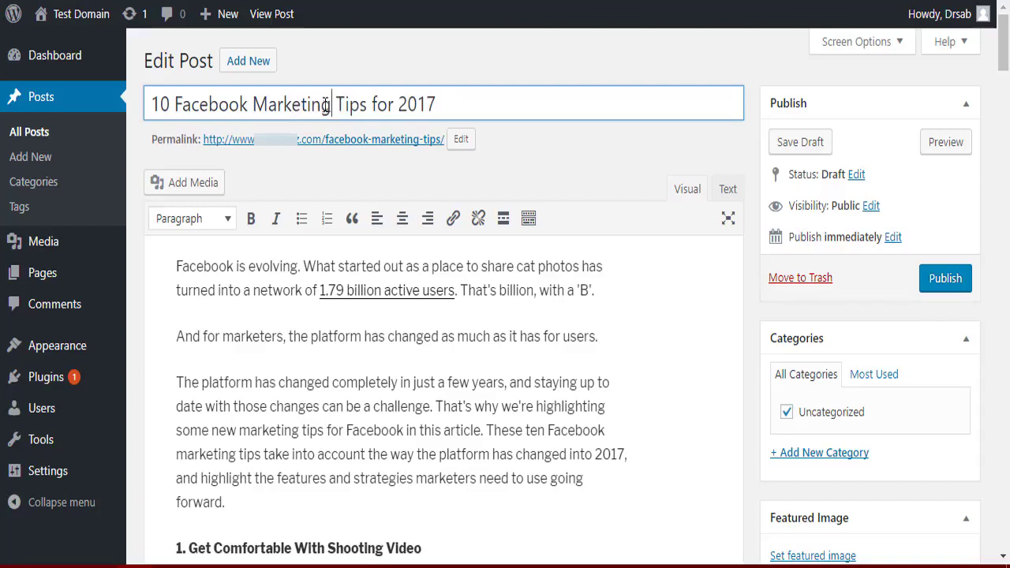
{"action": "left_click_drag", "start_coordinate": [331, 105], "coordinate": [174, 106]}
{"action": "left_click", "coordinate": [174, 104]}
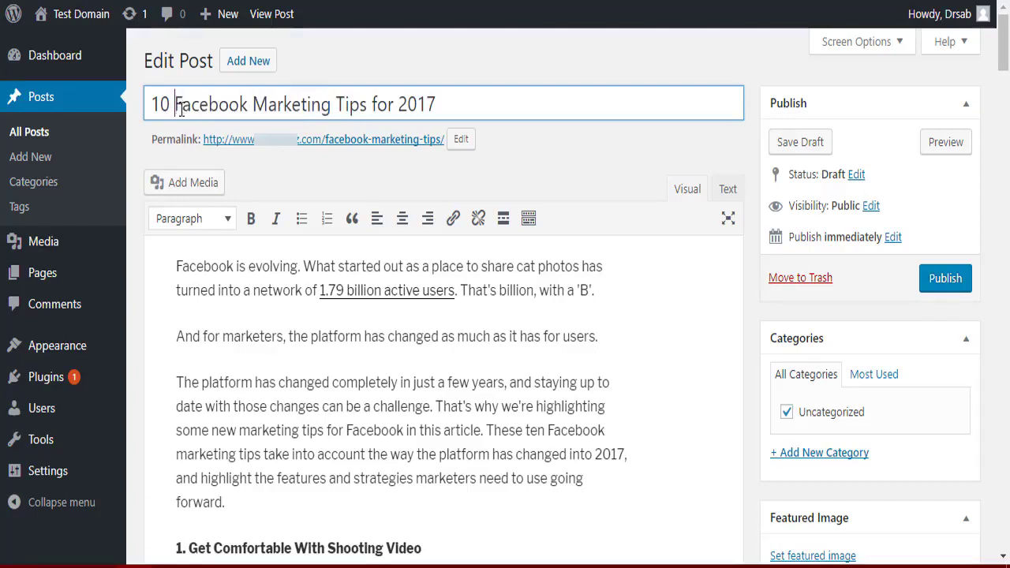
{"action": "left_click_drag", "start_coordinate": [174, 104], "coordinate": [366, 107]}
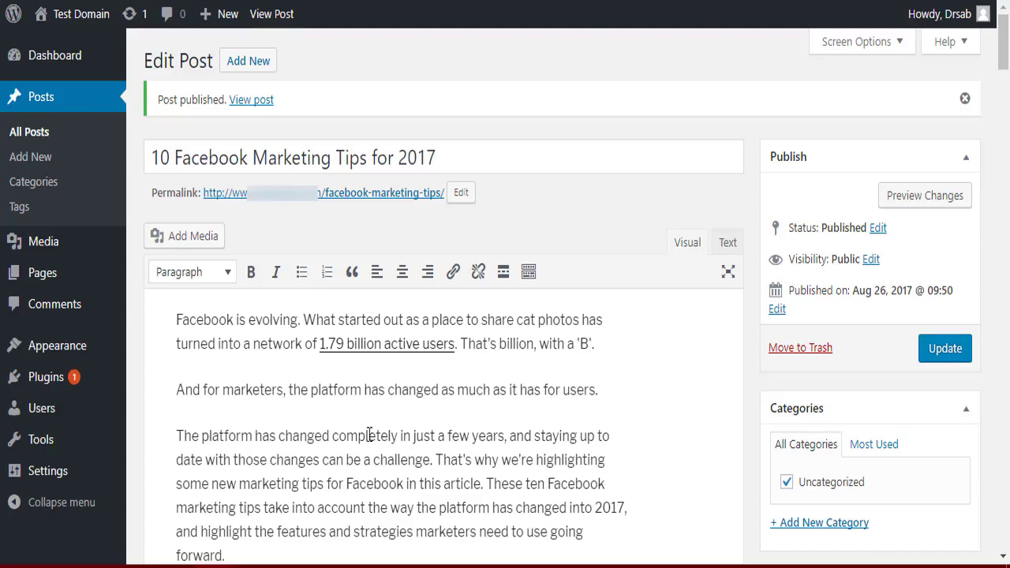
Step: Review the title of the published post, from the word Marketing to the whole line
{"action": "left_click", "coordinate": [303, 162]}
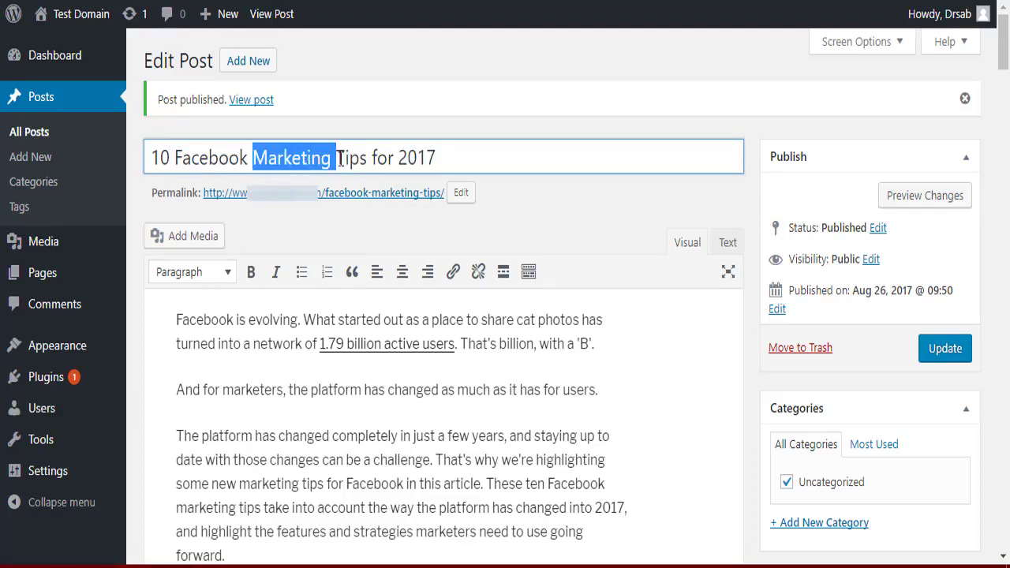
{"action": "left_click", "coordinate": [436, 157]}
{"action": "left_click_drag", "start_coordinate": [473, 153], "coordinate": [447, 160]}
{"action": "left_click", "coordinate": [158, 157]}
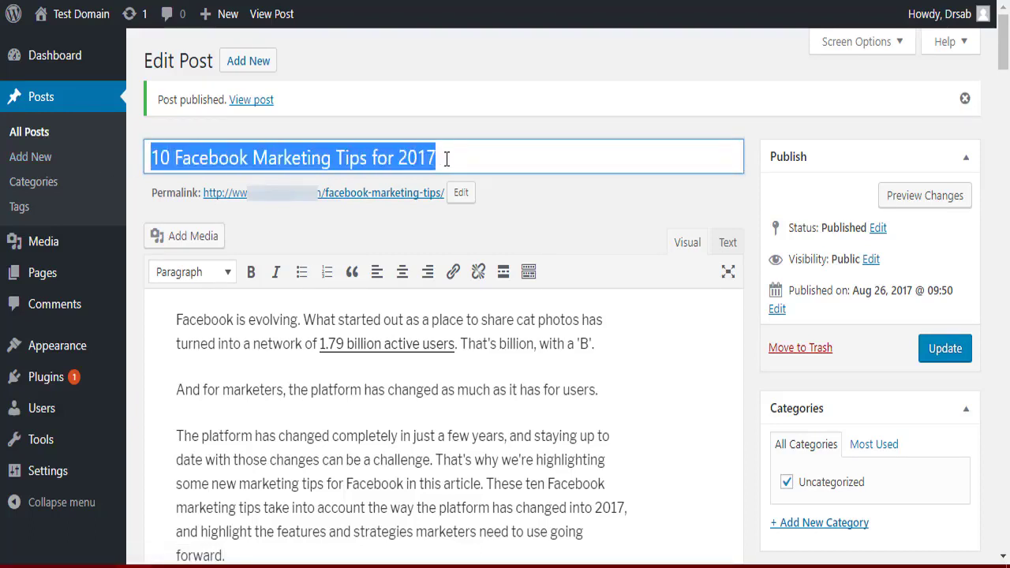